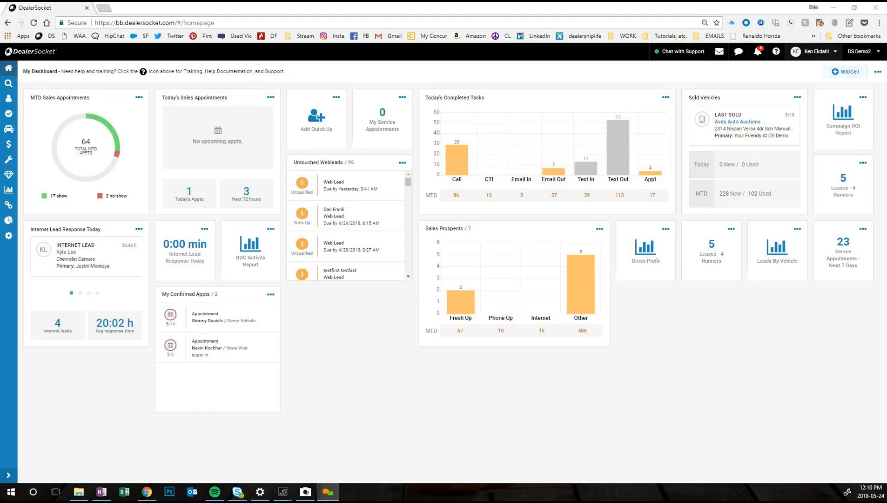
Step: Look through the General and Sales widget types available for the dashboard and close the widget selection
click(851, 74)
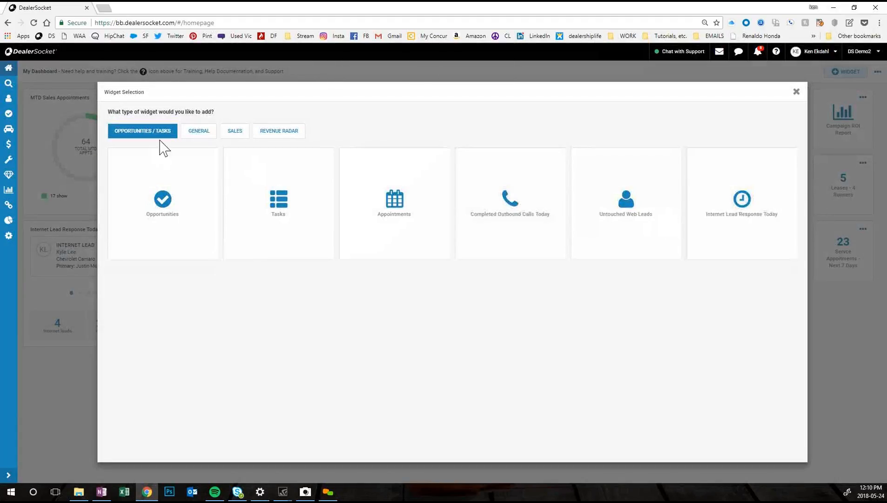
click(200, 132)
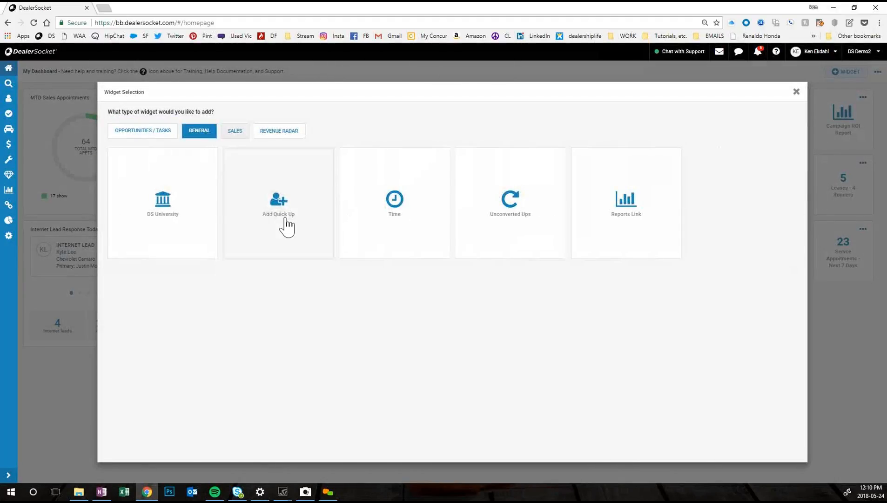
click(235, 134)
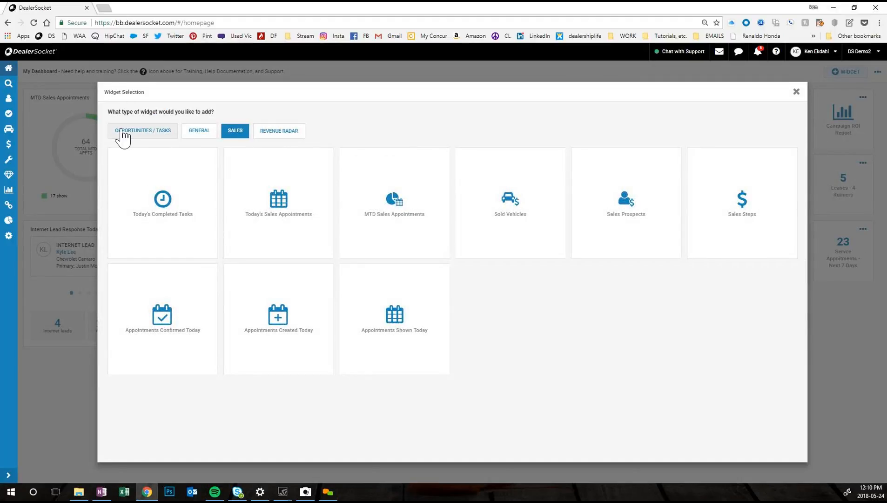
click(796, 93)
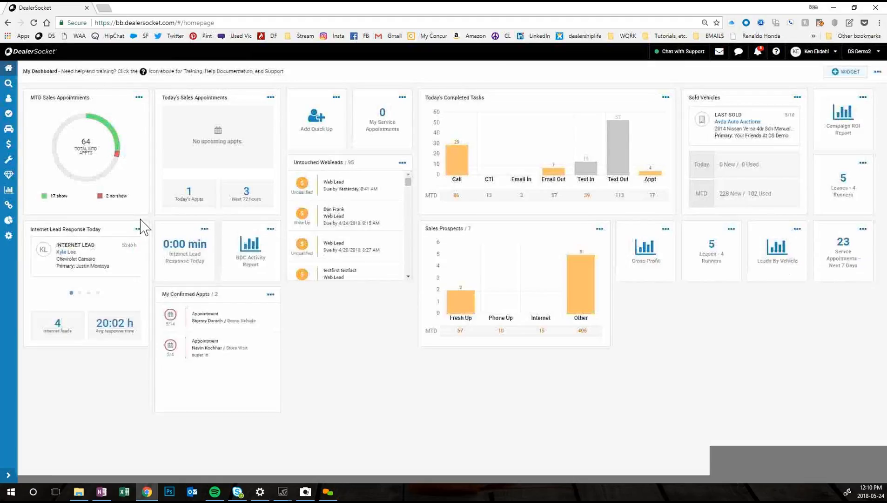
Step: Open the task list and browse the saved task filters without changing the current one
click(8, 113)
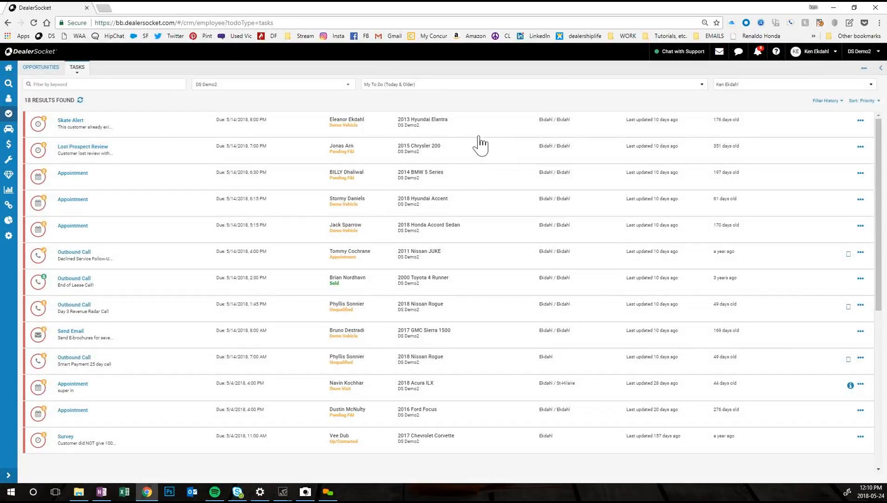
click(427, 86)
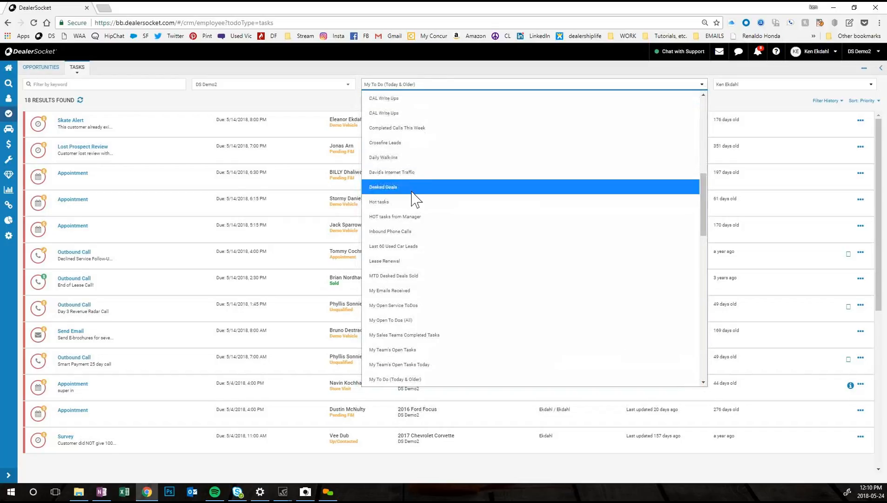
scroll(412, 323, down, 5)
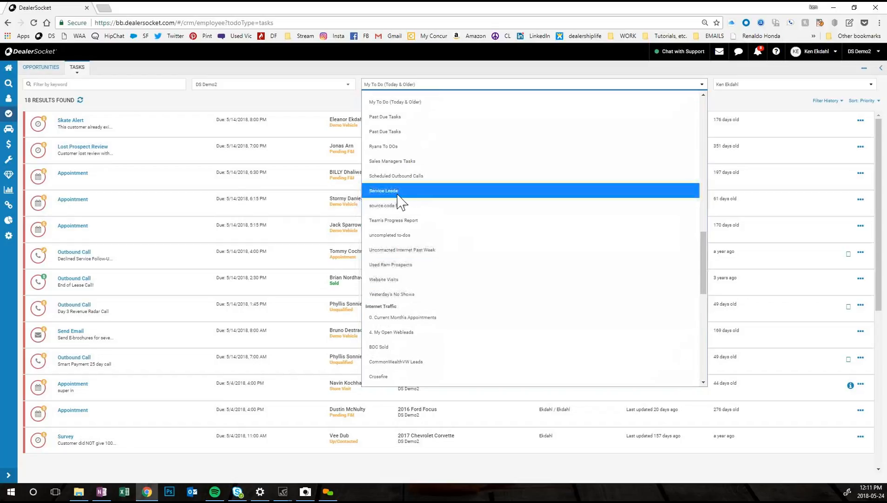
scroll(468, 321, down, 5)
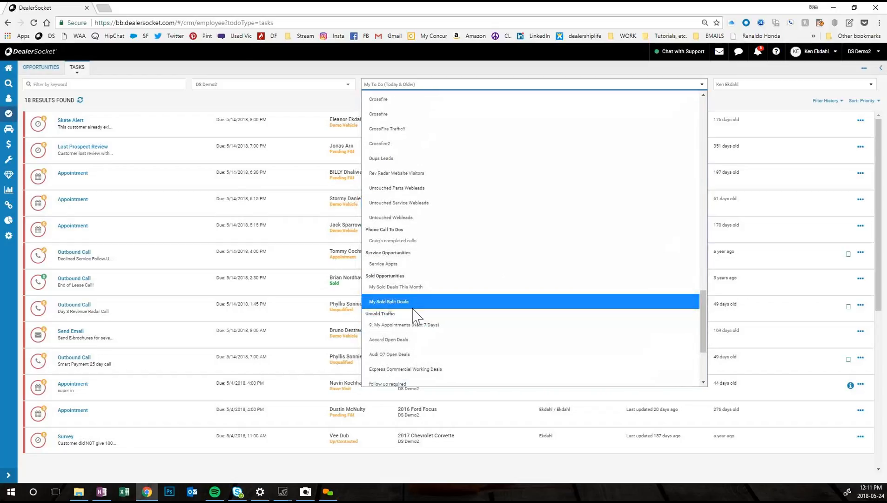
scroll(416, 317, down, 3)
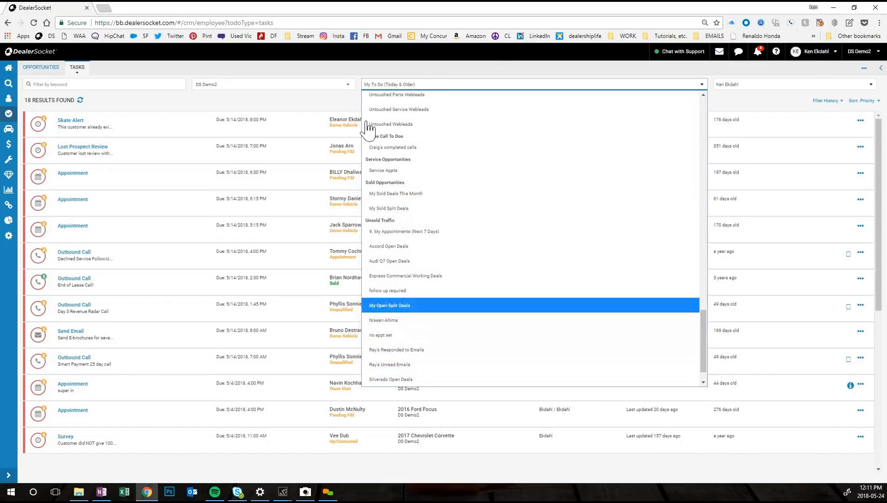
click(551, 76)
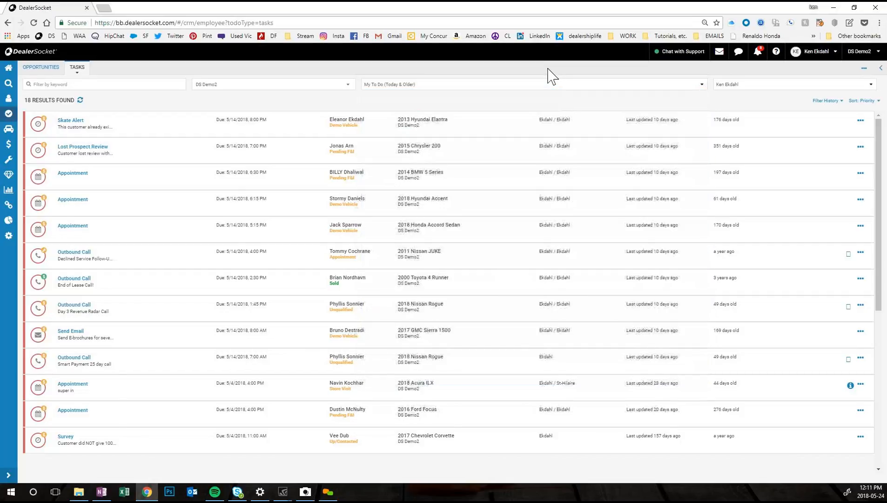
Step: Start creating a new task filter in the Internet Traffic category
click(862, 68)
click(850, 81)
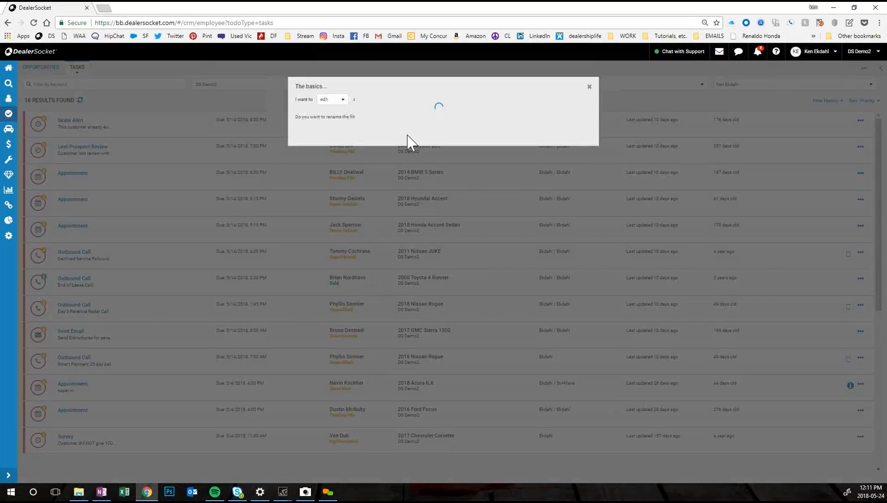
click(344, 99)
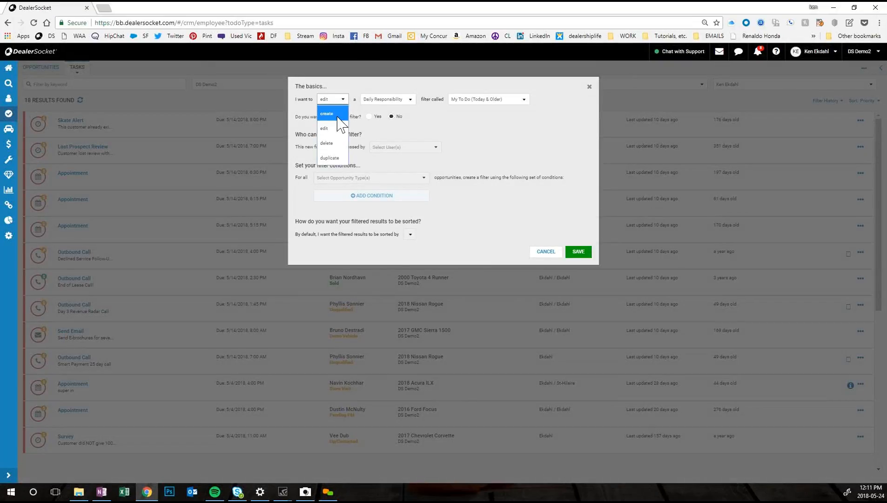
click(338, 113)
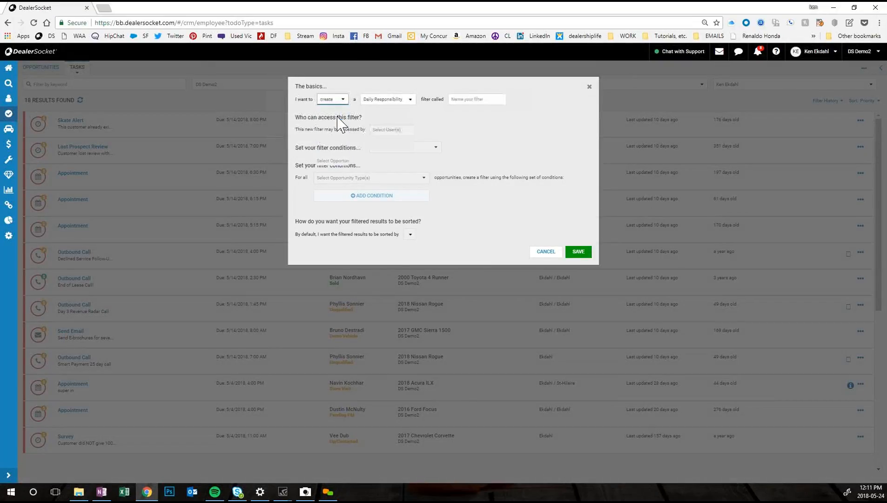
click(401, 99)
click(379, 159)
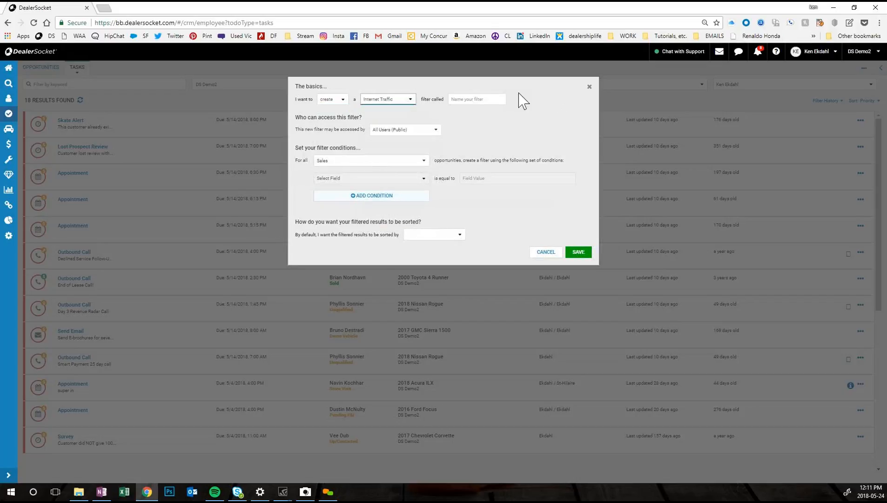
Step: Name the new filter with its owner's first name in possessive form followed by "Crossfire Leads"
click(477, 99)
text(Ken's Crossifre)
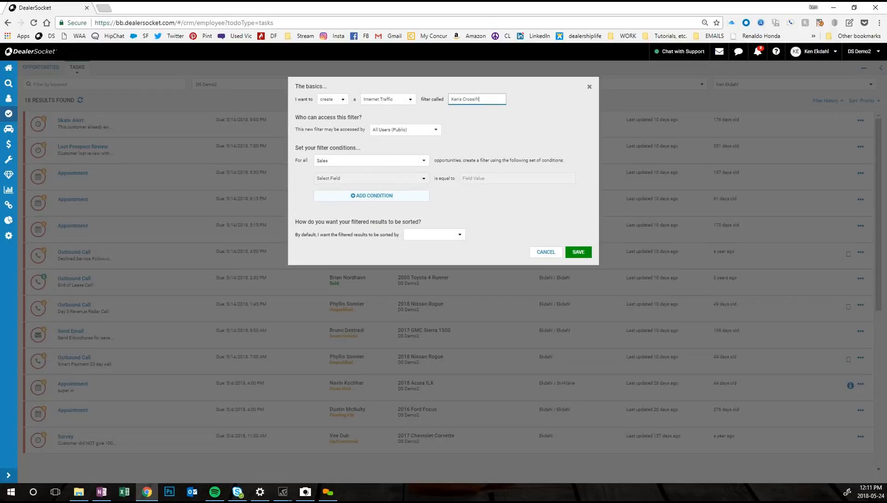
text( Leads)
key(Right)
text(ii)
Step: Restrict access to the new filter to the signed-in user's own account instead of all users
click(437, 133)
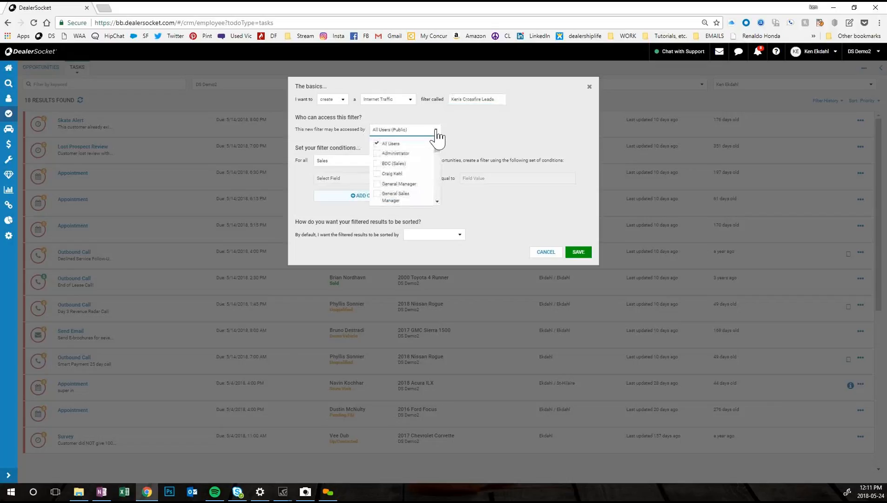
mouse_move(436, 149)
mouse_down()
mouse_move(435, 184)
mouse_move(439, 146)
mouse_up()
drag(436, 147, 432, 171)
scroll(434, 173, down, 5)
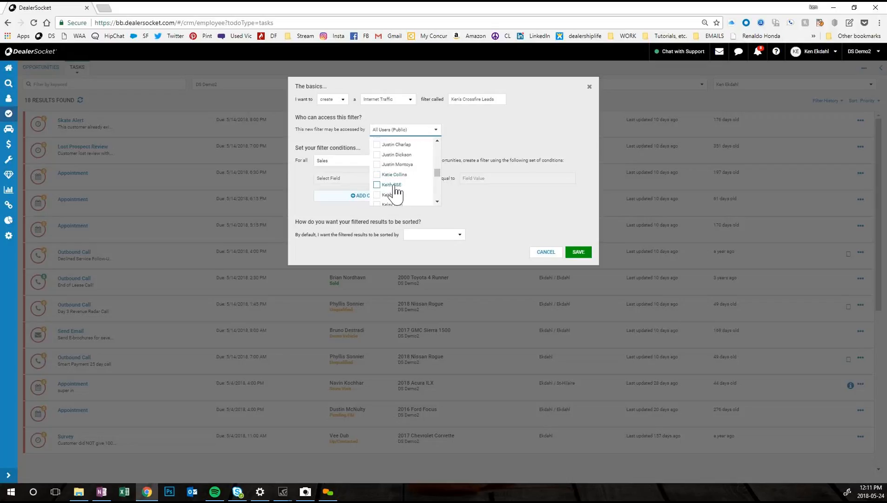
scroll(398, 191, down, 3)
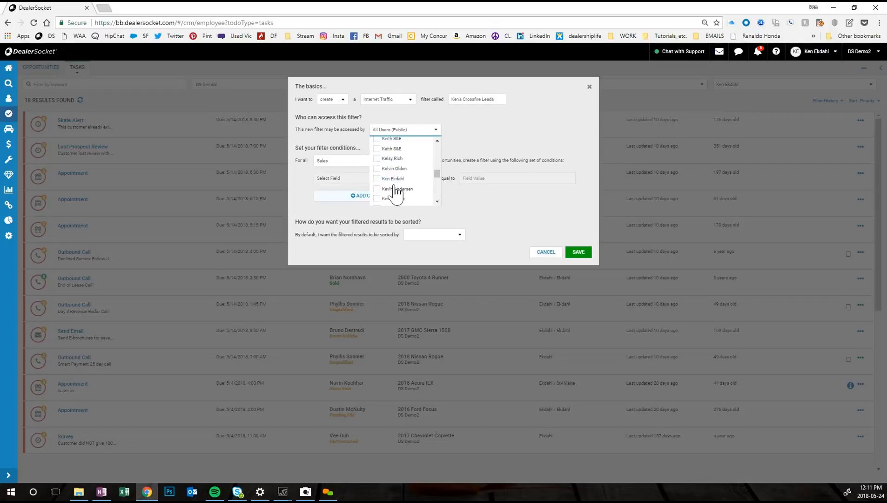
click(480, 142)
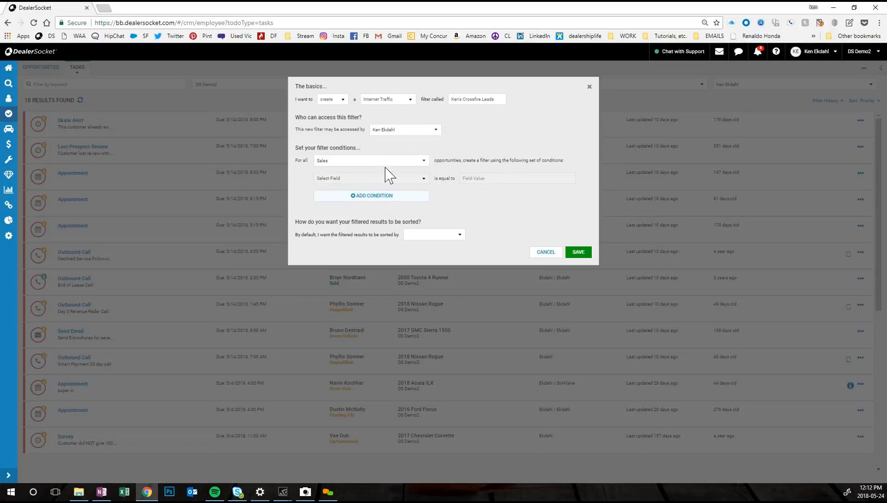
Step: Add a filter condition for Sales opportunities requiring Task Type to equal Website Visit
click(368, 197)
click(372, 178)
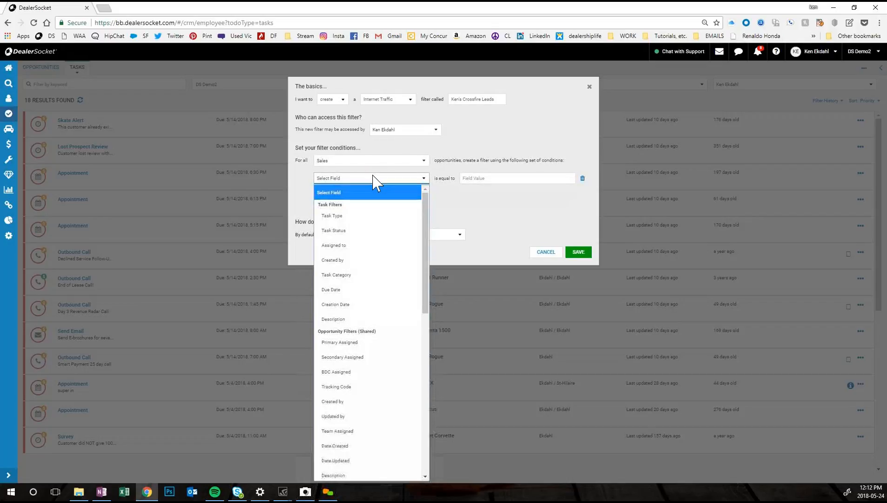
click(338, 217)
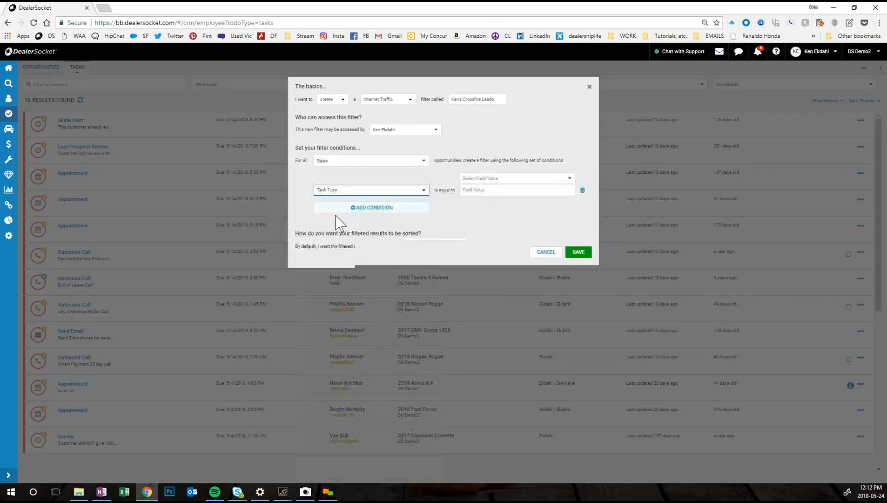
click(568, 179)
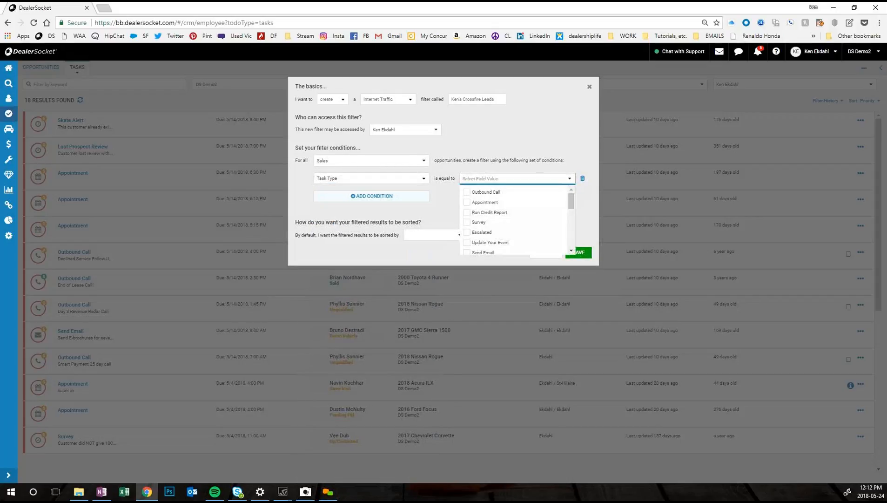
drag(573, 201, 569, 239)
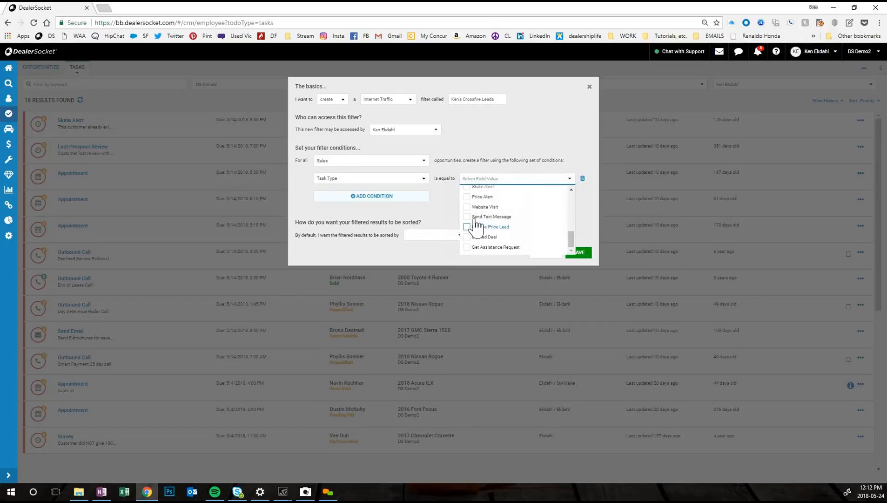
click(469, 206)
click(431, 213)
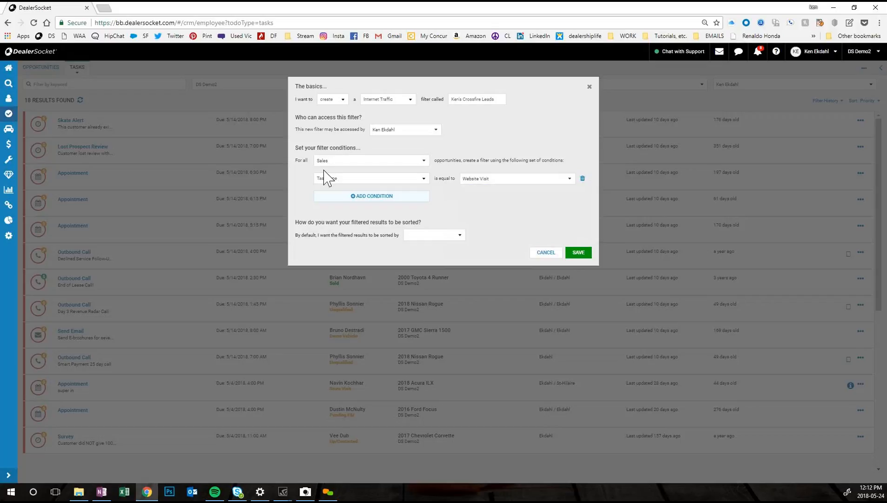
click(370, 197)
click(368, 197)
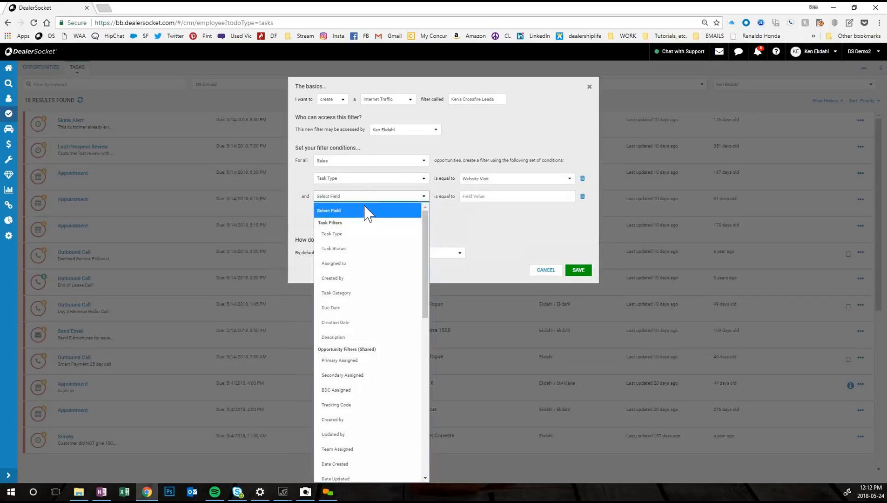
click(352, 249)
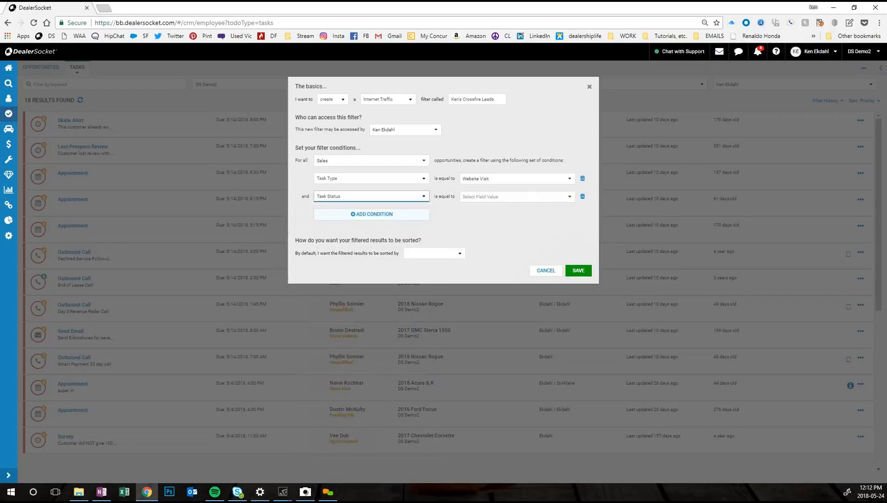
click(531, 196)
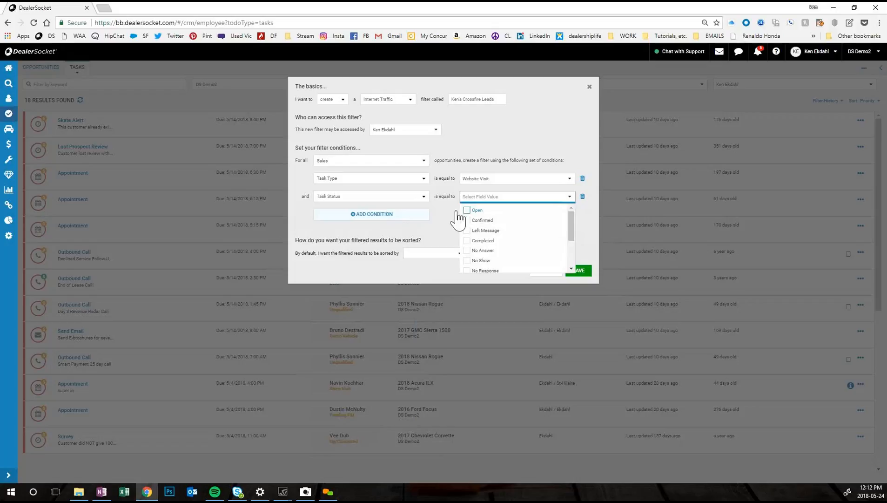
click(386, 197)
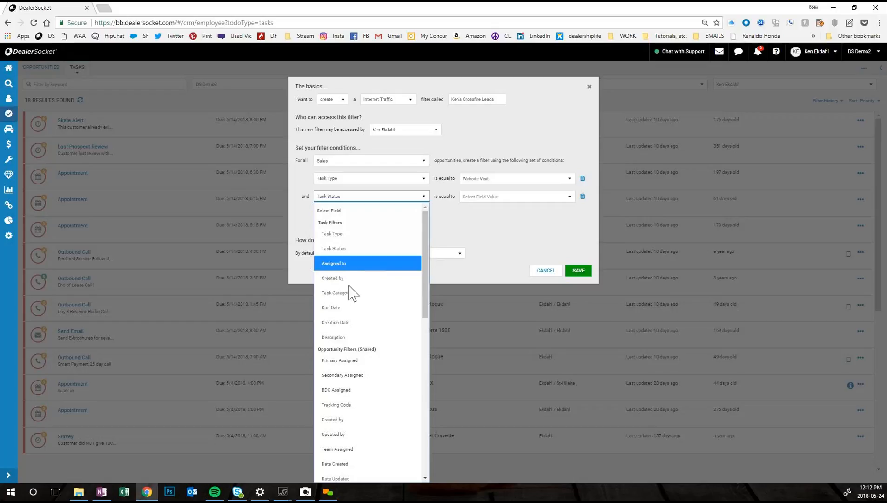
scroll(346, 360, down, 4)
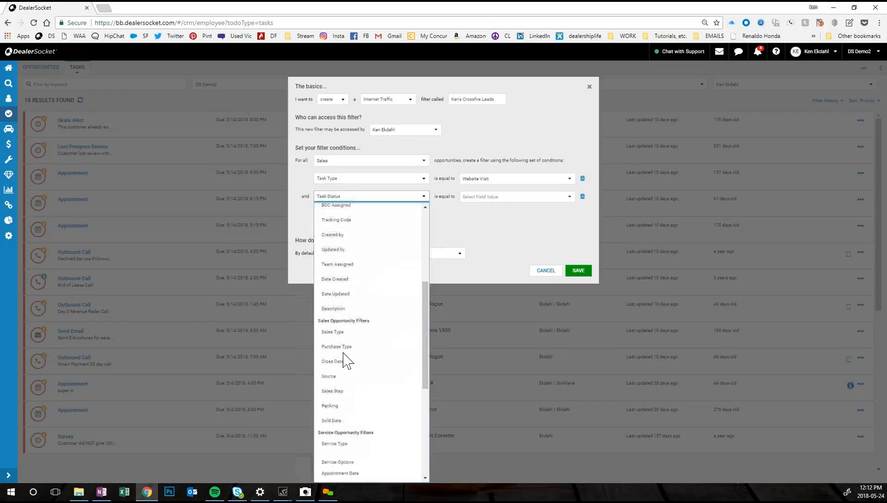
click(461, 218)
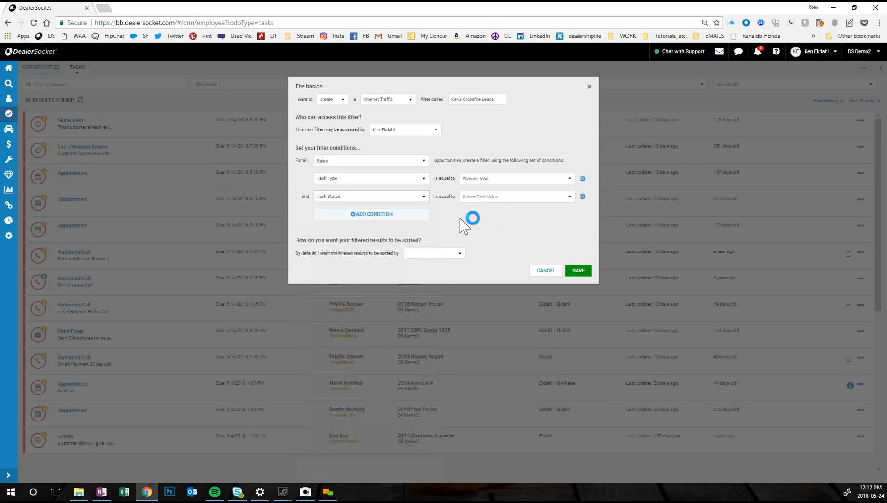
click(583, 197)
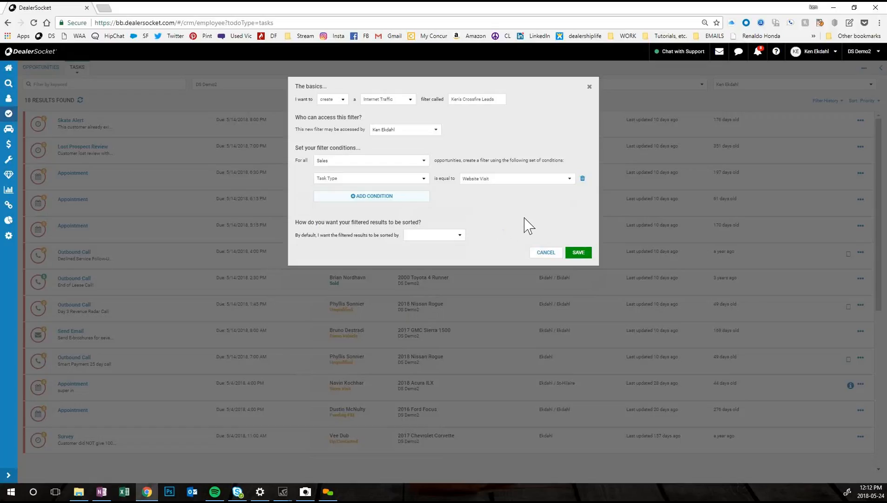
Step: Save the new filter and restart the session by logging out and signing back in
click(578, 253)
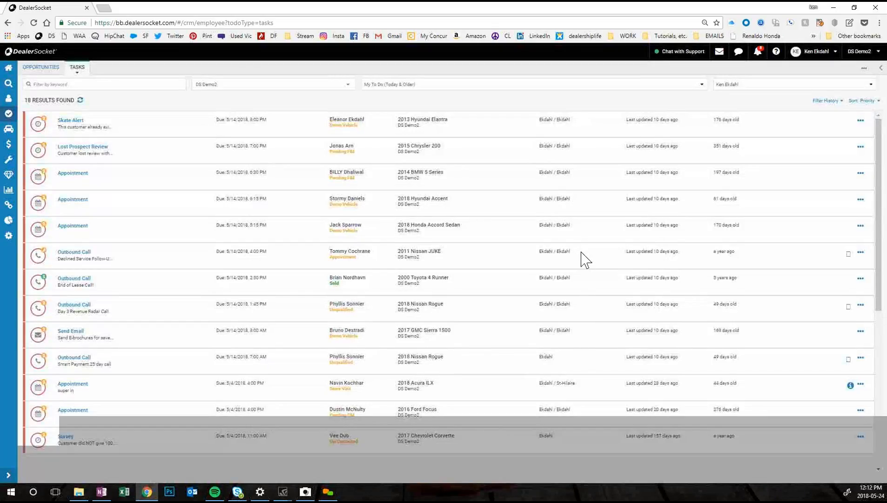
click(814, 51)
click(797, 133)
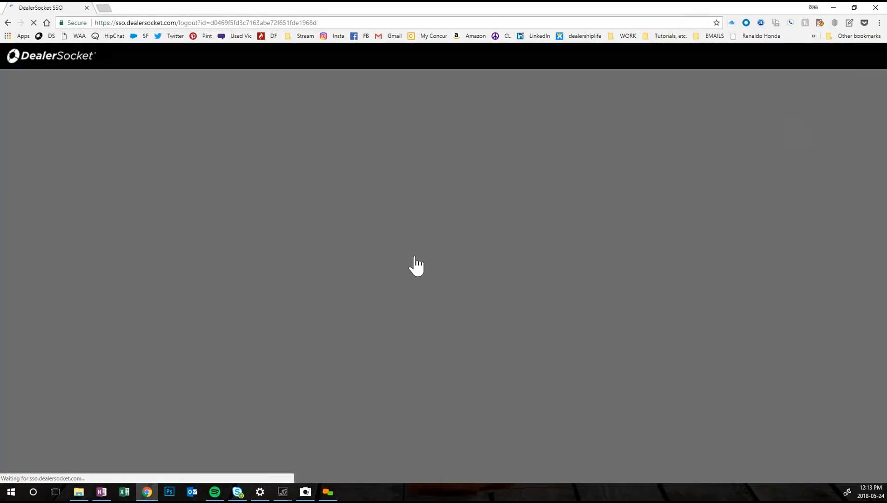
click(346, 289)
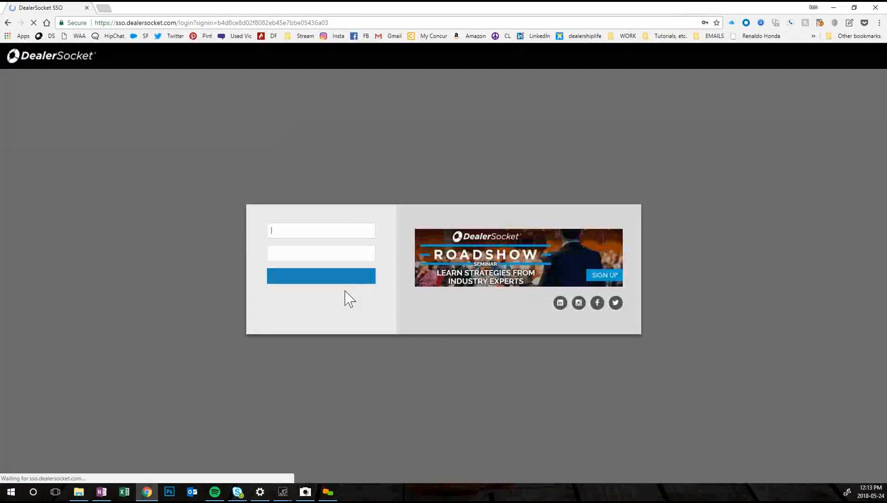
click(305, 276)
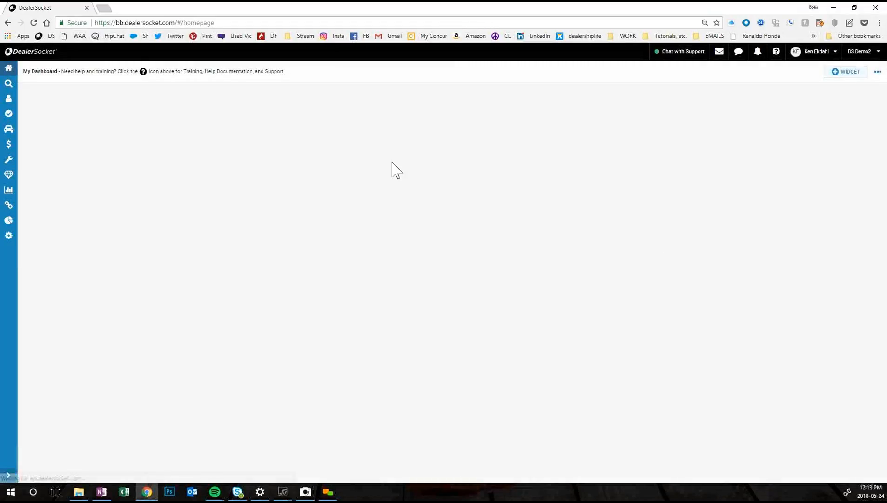
Step: Add a 2x2 Tasks widget to the dashboard using the Internet Traffic category and the custom Crossfire Leads filter
click(848, 74)
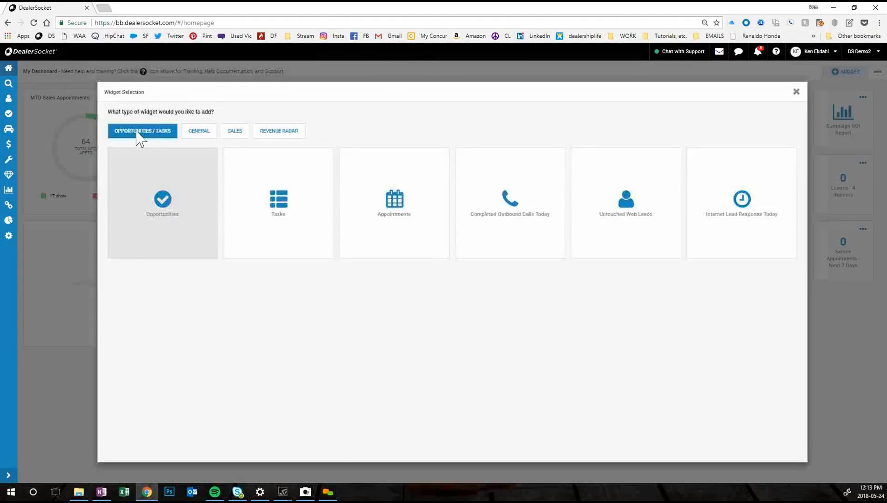
click(277, 208)
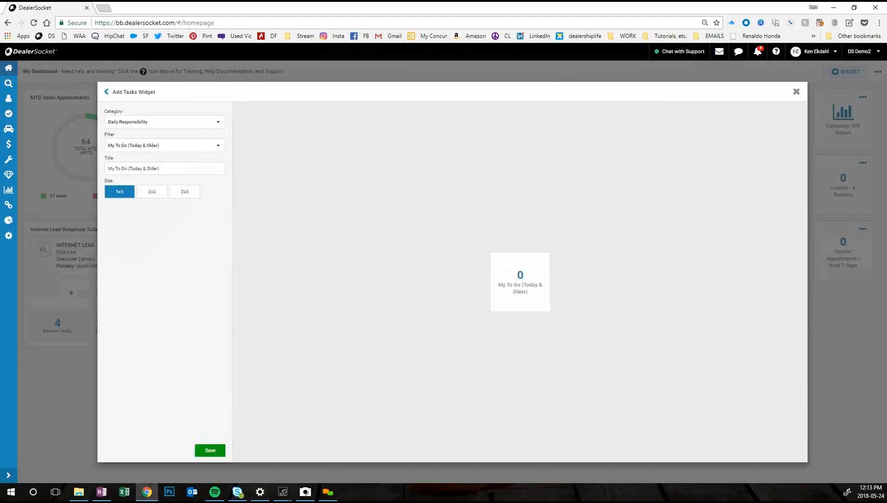
click(149, 123)
click(123, 190)
click(178, 147)
scroll(145, 157, down, 5)
click(143, 154)
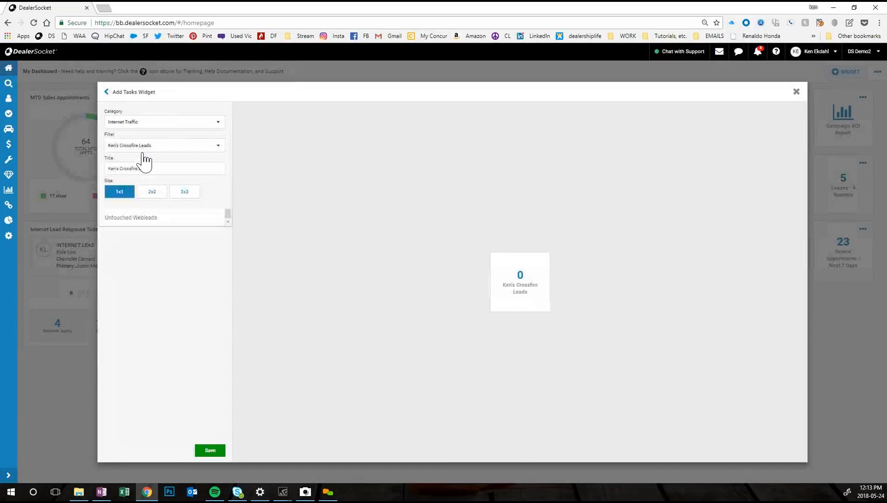
click(150, 193)
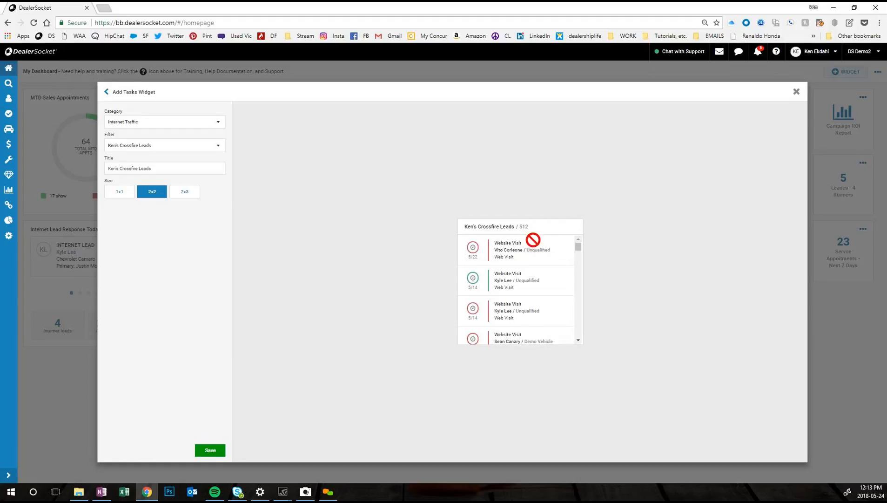
click(209, 450)
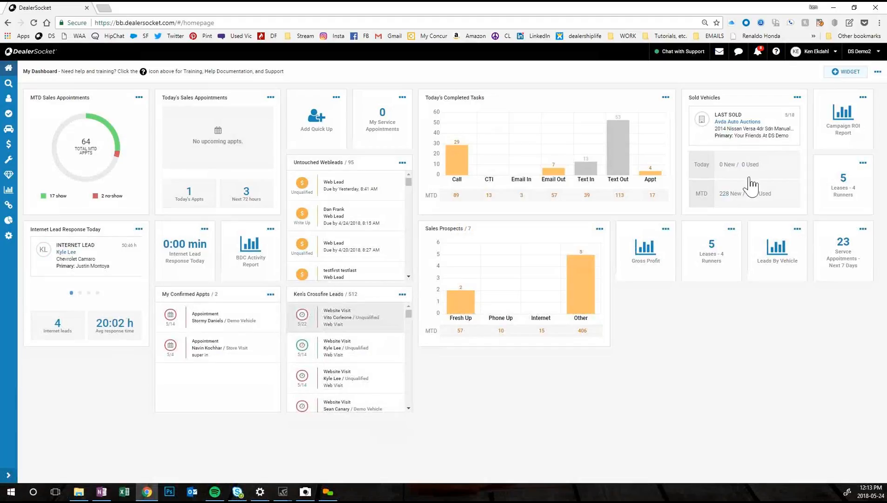
Step: Review the notification settings, including the Website Visit options for Notification Center and Light Notification, and close them without changes
click(760, 53)
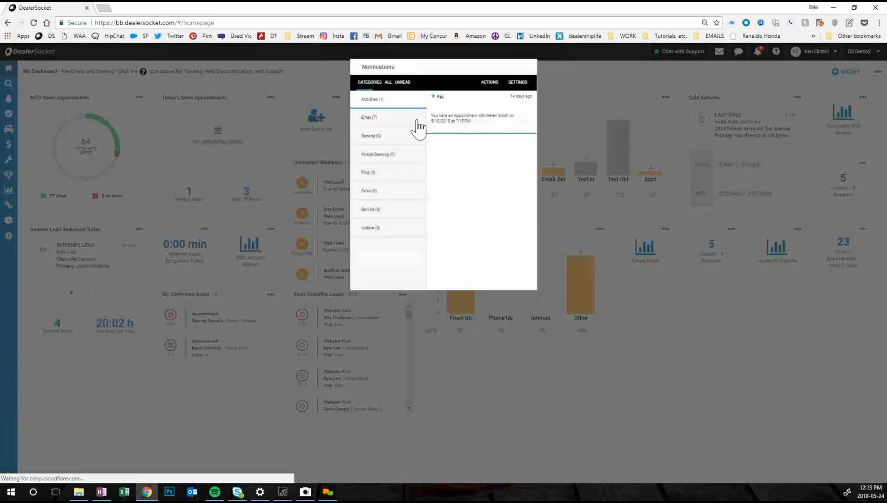
click(518, 83)
click(520, 83)
scroll(475, 202, down, 5)
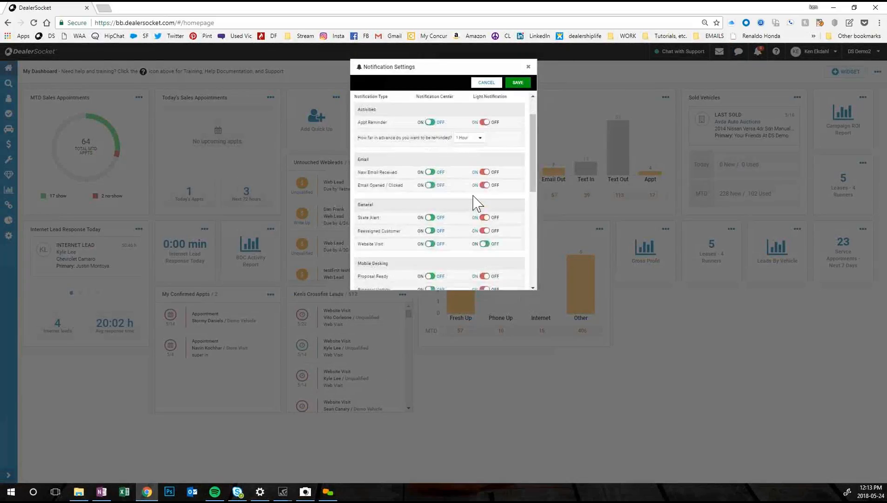
scroll(432, 273, up, 6)
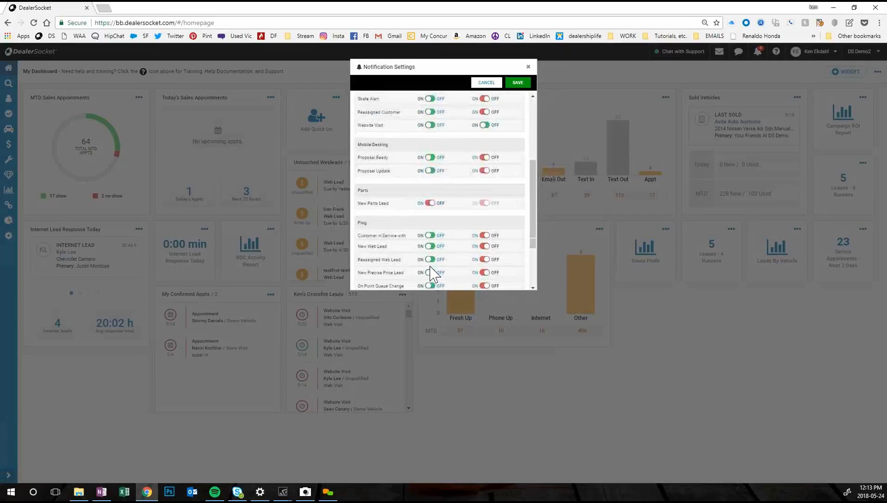
scroll(432, 274, up, 1)
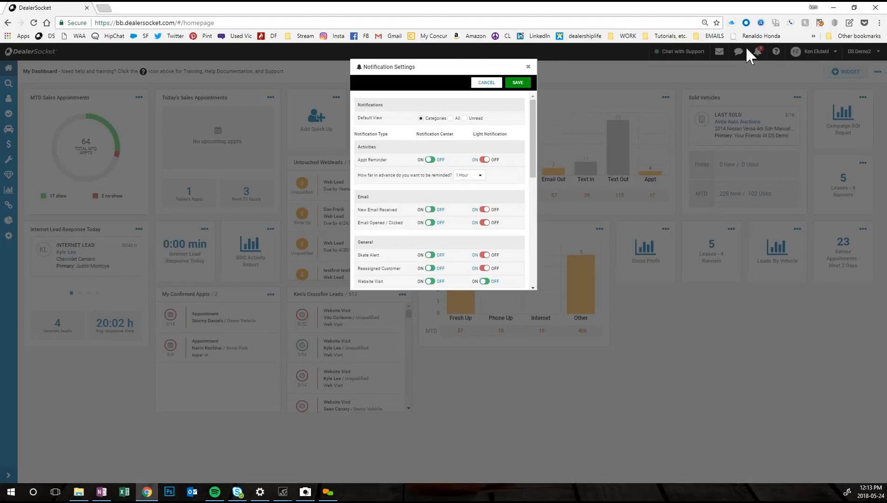
click(528, 68)
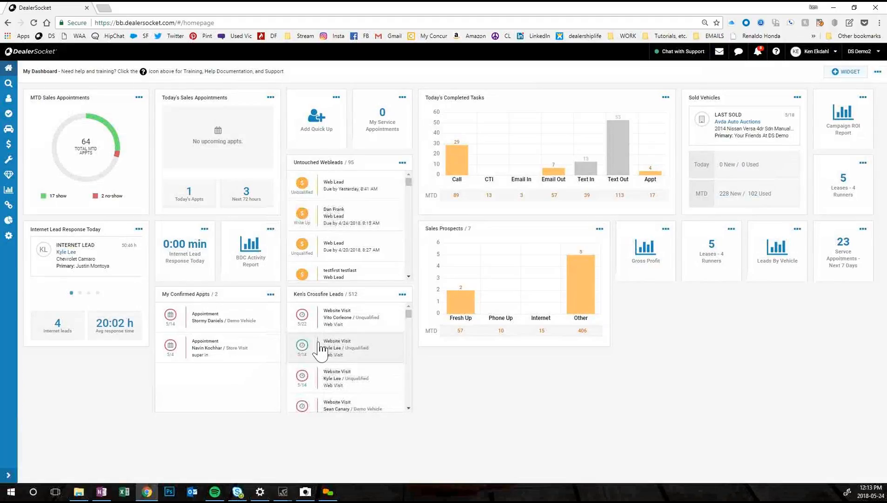
Step: Load the website-visit tasks from the Crossfire Leads widget and open the second lead's most recent recorded visit link in Ignite
click(302, 314)
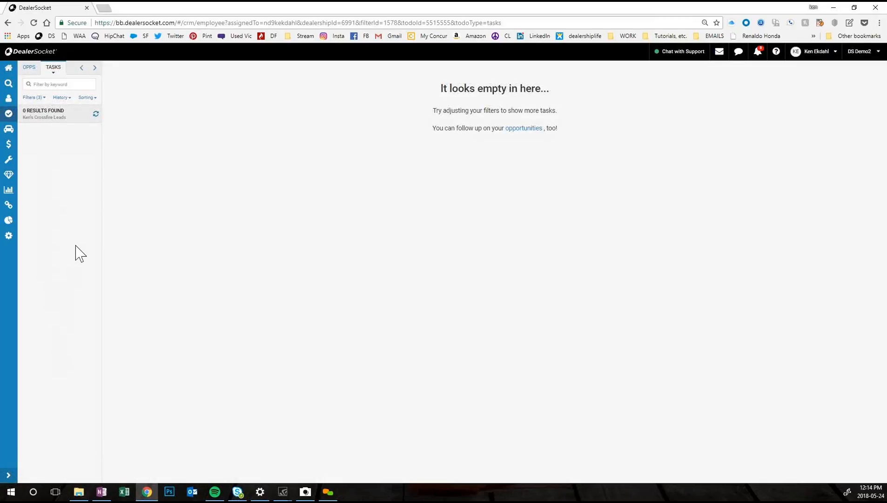
click(95, 114)
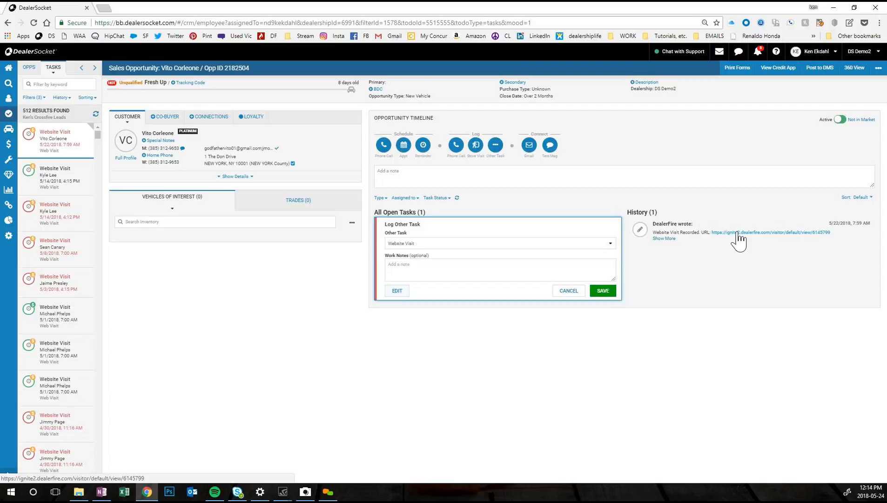
click(29, 173)
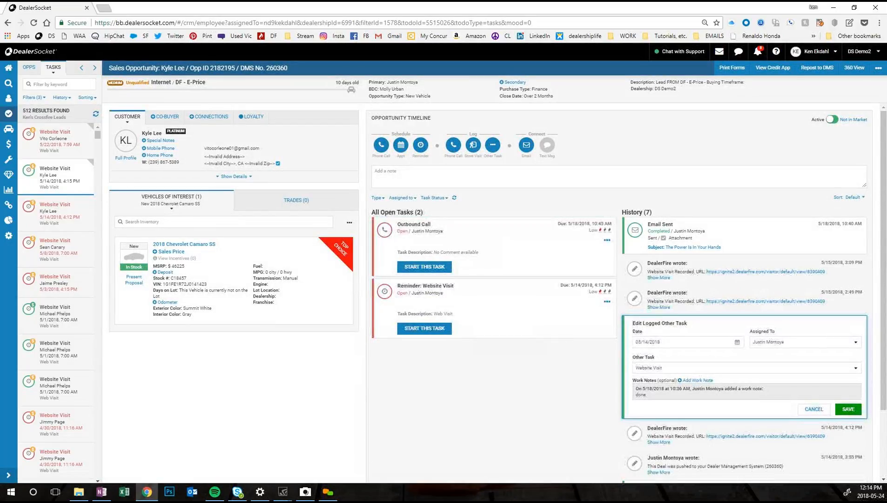
click(710, 270)
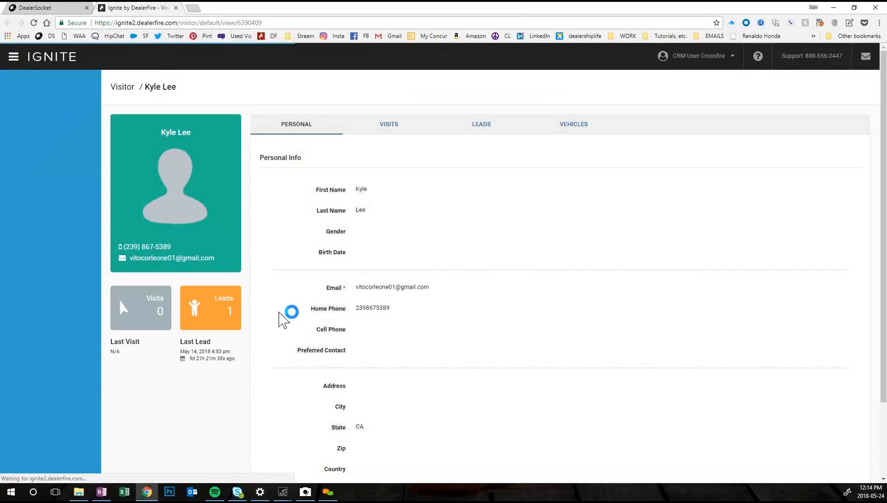
Step: Switch back to DealerSocket and open the fourth website-visit lead's most recent recorded visit link in Ignite
click(35, 8)
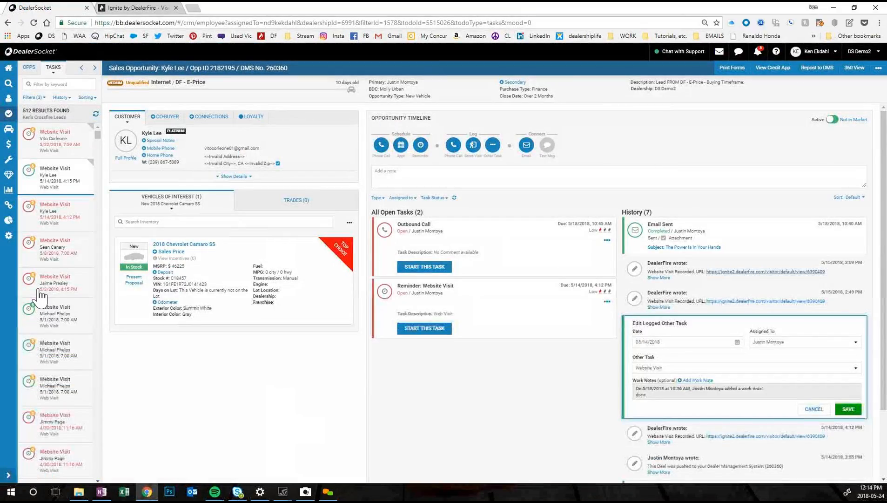
click(26, 245)
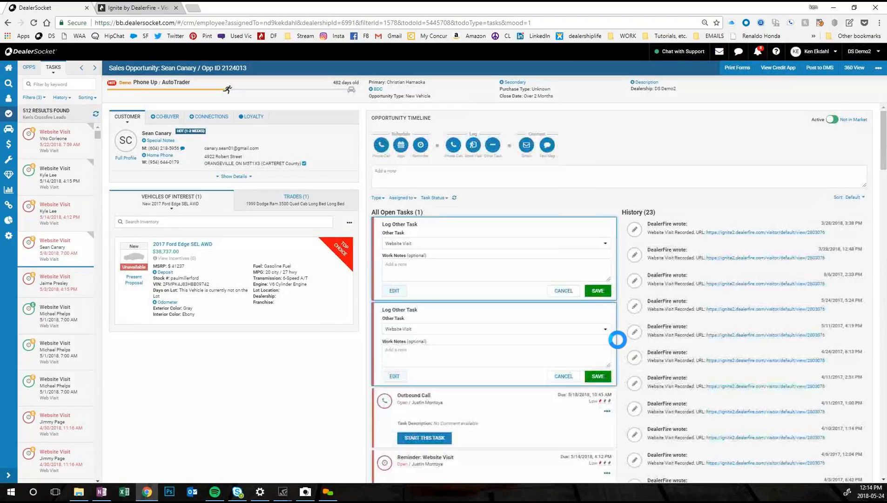
click(721, 232)
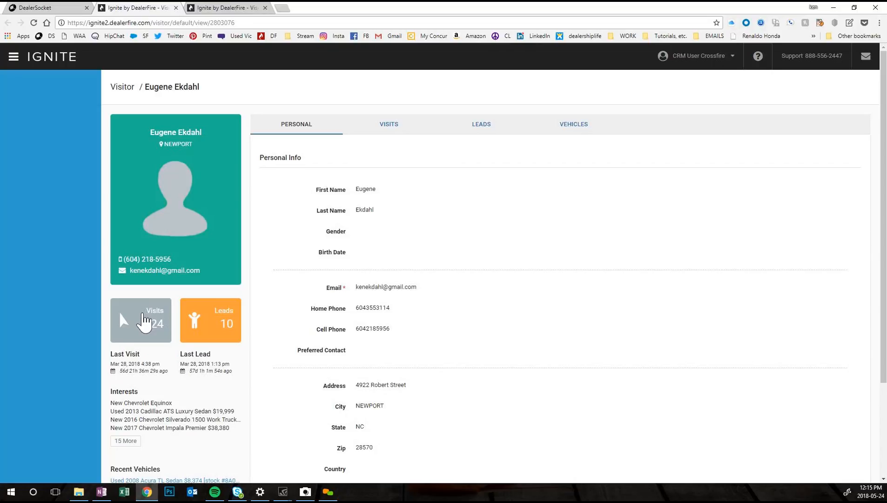
Step: Examine the visitor's website visit history, including the sessions, searches and pages viewed
click(389, 126)
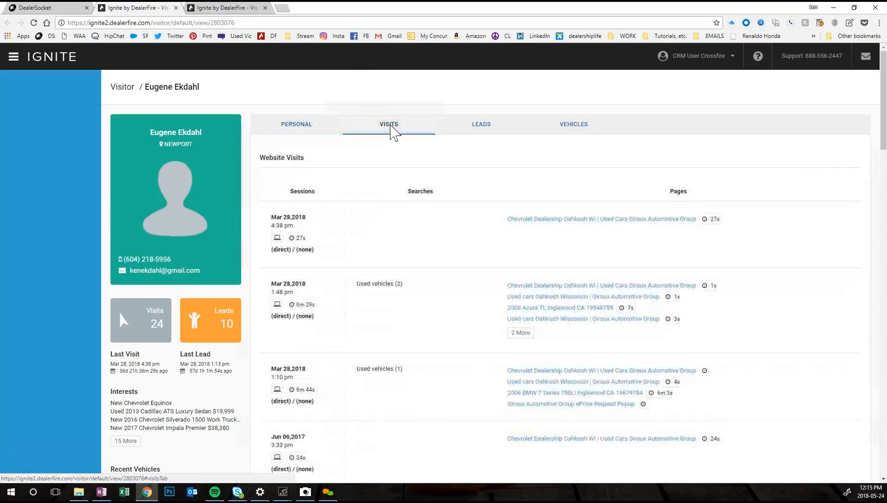
scroll(316, 339, down, 3)
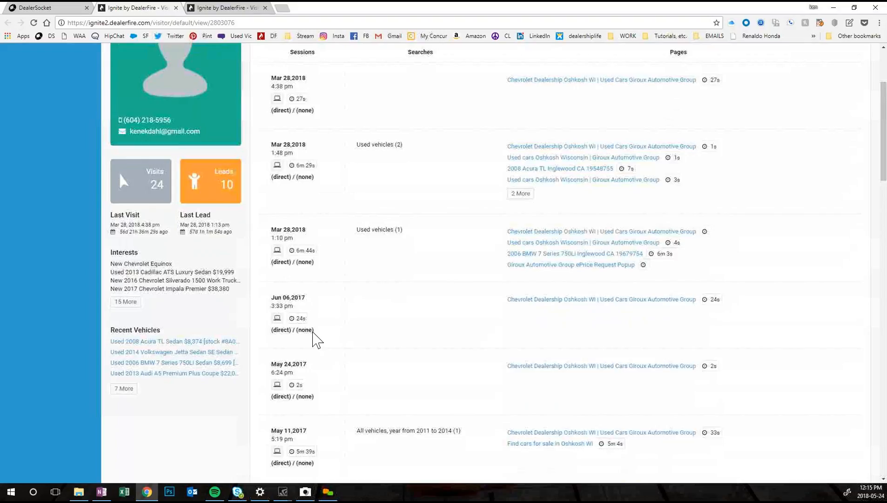
scroll(317, 340, down, 2)
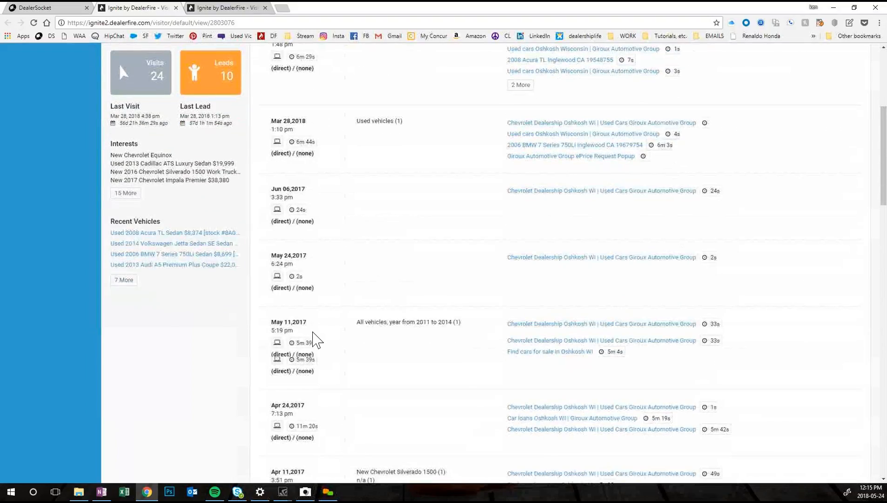
scroll(313, 340, down, 1)
scroll(390, 445, down, 2)
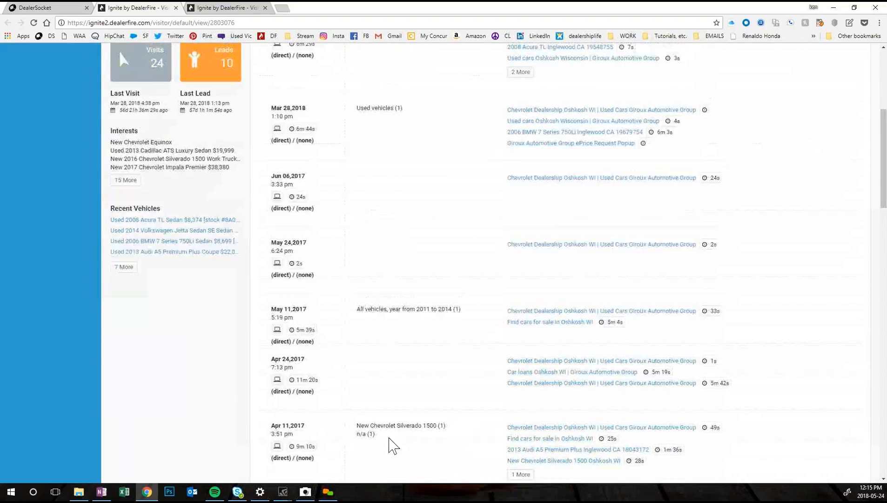
scroll(307, 433, down, 2)
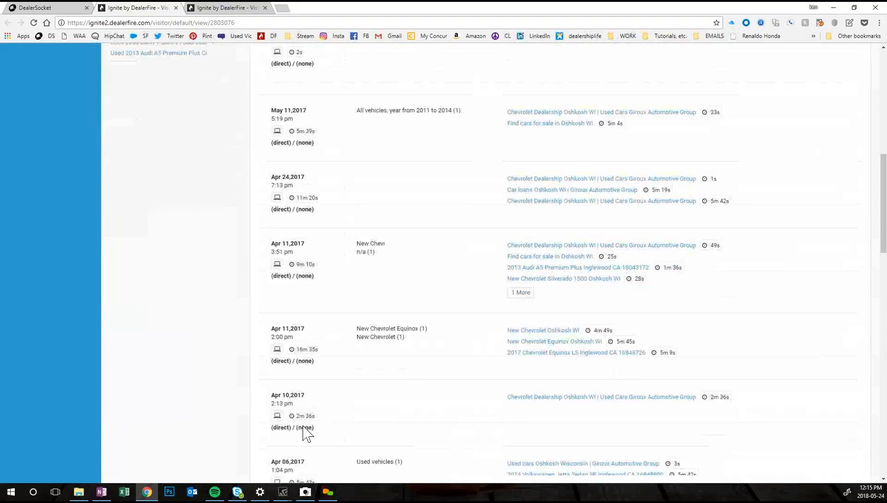
scroll(410, 378, up, 5)
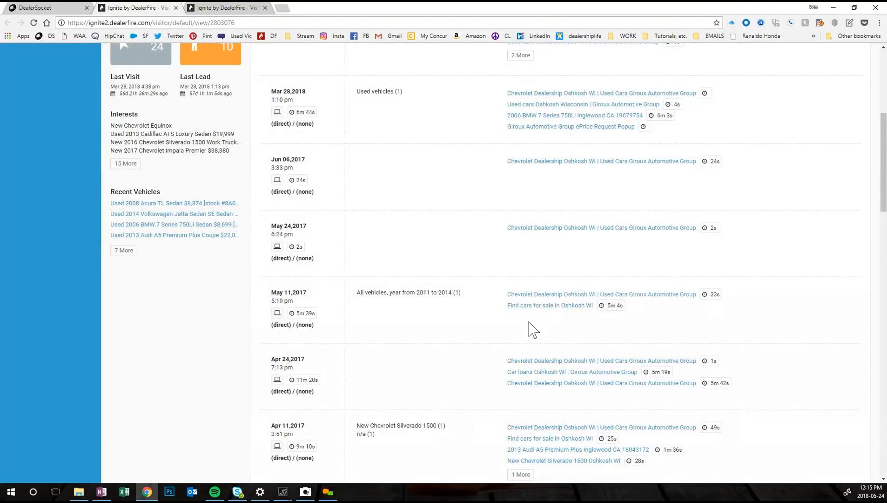
scroll(533, 330, up, 5)
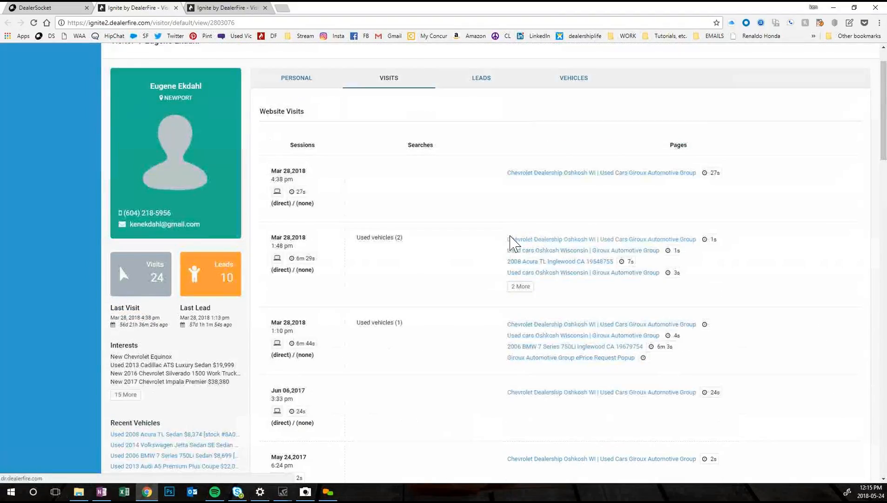
scroll(502, 251, up, 2)
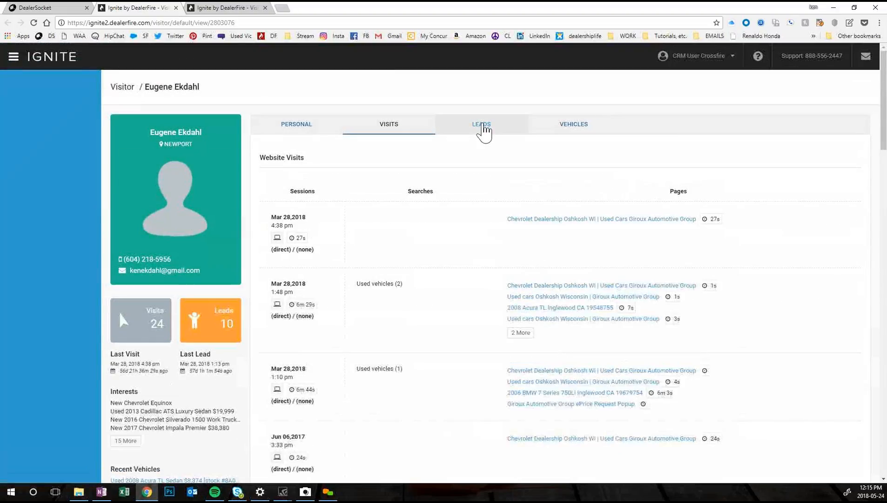
Step: Review the visitor's submitted leads and the full list of vehicles viewed with their pageviews
click(483, 131)
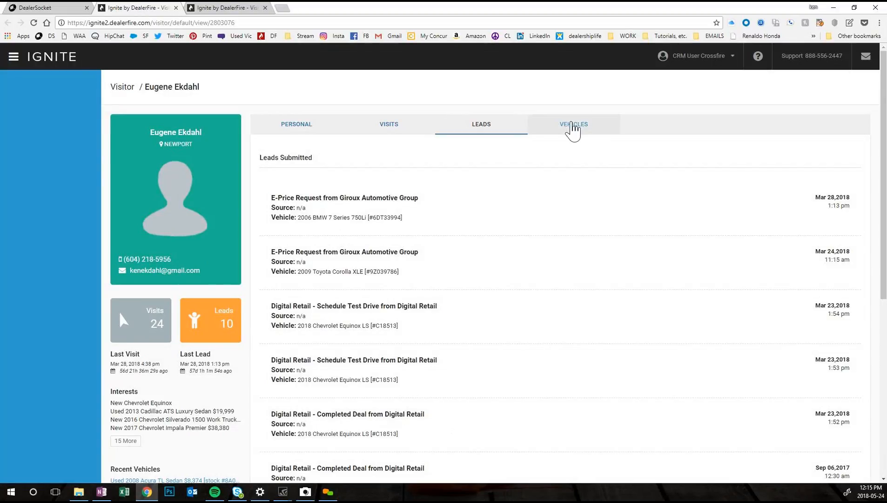
click(573, 130)
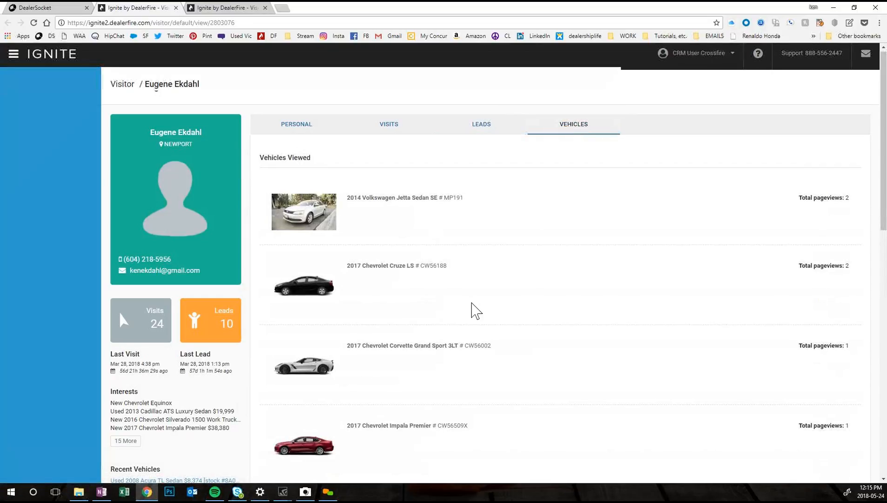
scroll(471, 303, down, 1)
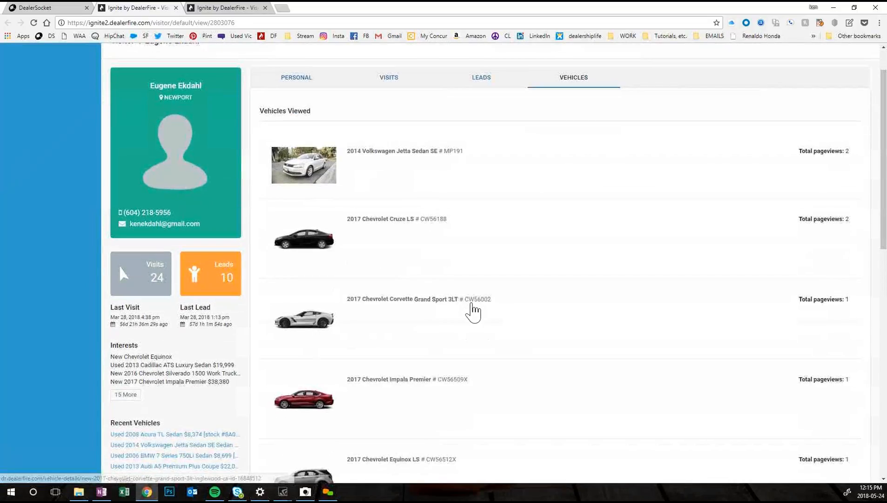
scroll(473, 310, down, 1)
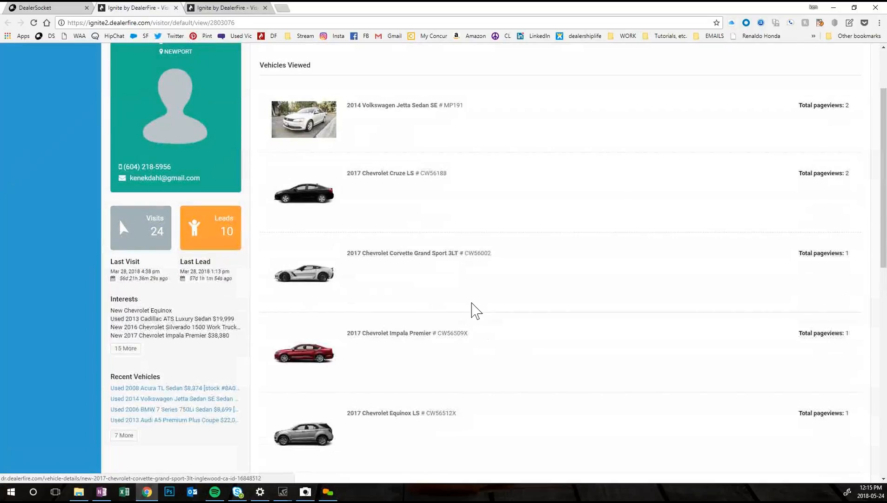
scroll(471, 310, down, 4)
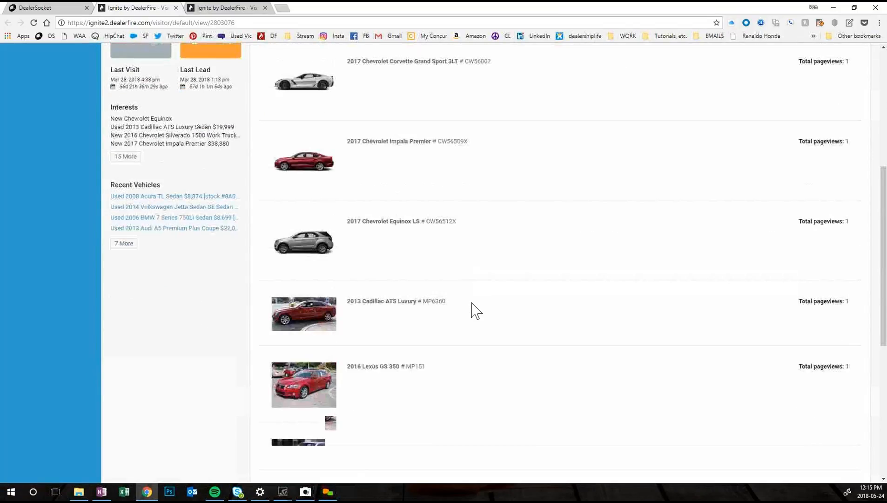
scroll(475, 311, down, 1)
scroll(475, 311, down, 4)
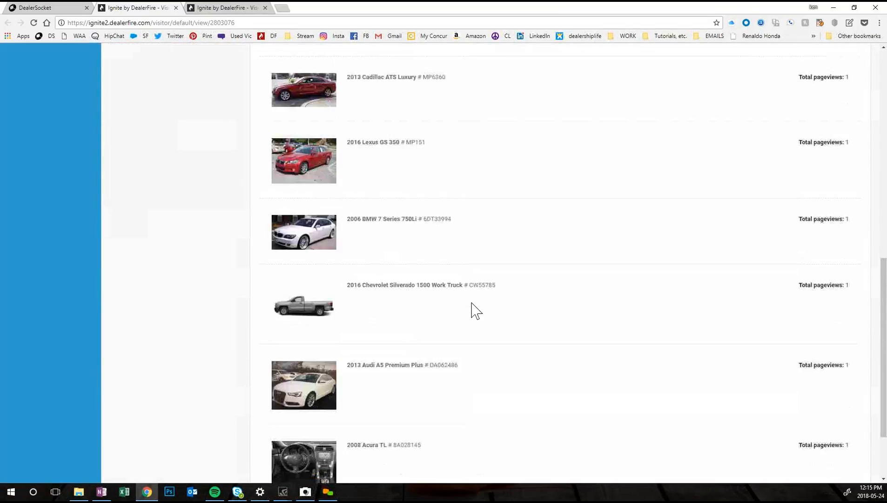
scroll(359, 356, up, 7)
scroll(373, 351, up, 4)
Step: Return to the visitor's personal information and review the contact, address and IP address fields
click(296, 122)
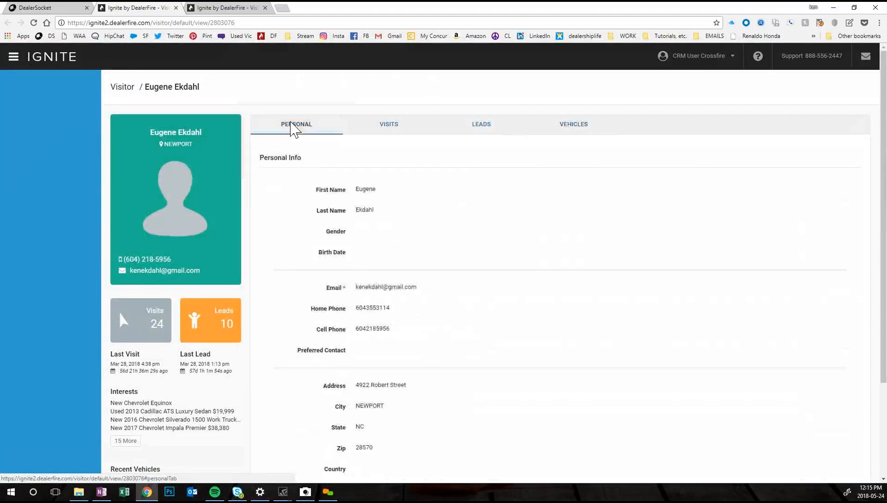
scroll(433, 386, down, 3)
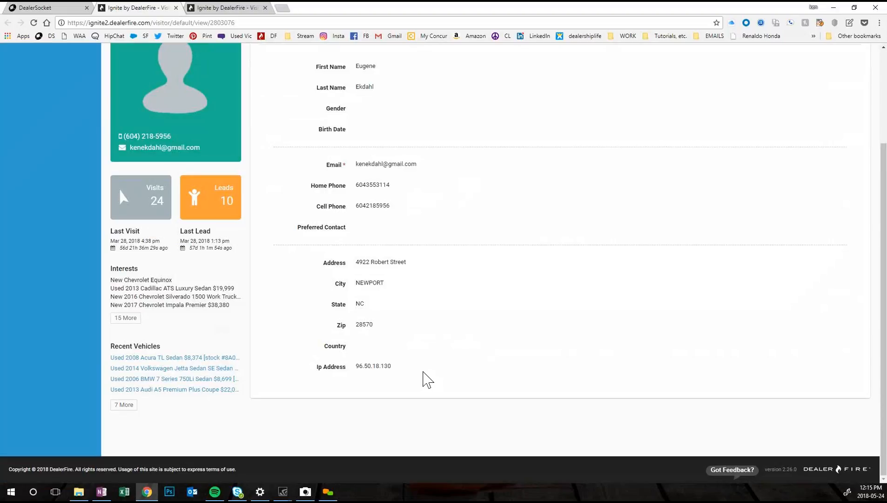
scroll(428, 380, up, 3)
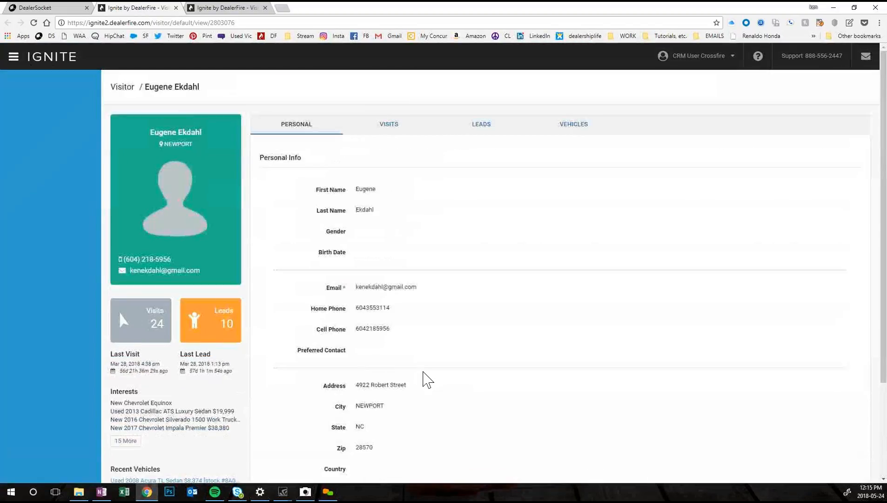